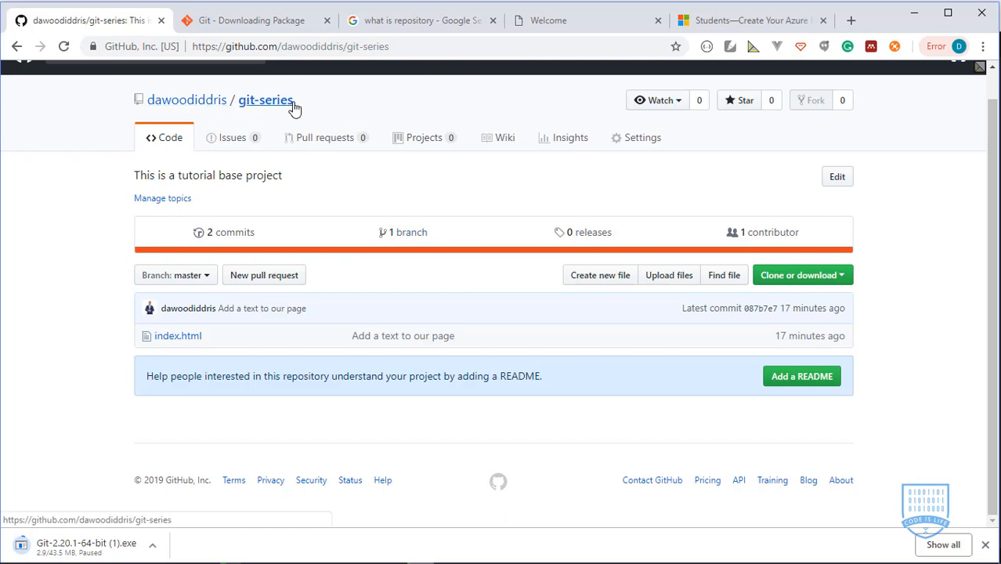
# - Review the Azure for Students offer page and highlight the $100 credit amount
pyautogui.click(770, 24)
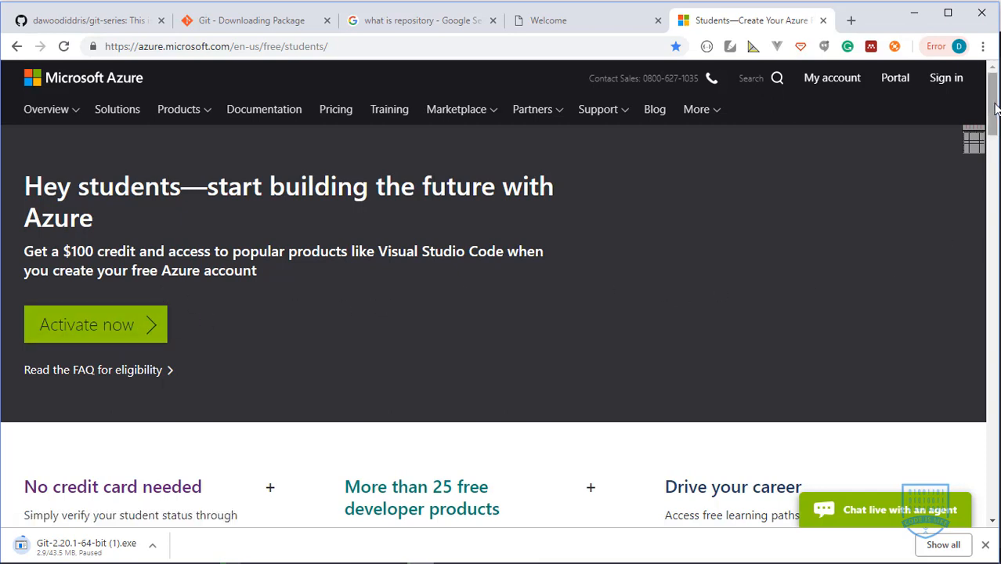
pyautogui.moveTo(995, 131); pyautogui.dragTo(996, 133)
pyautogui.moveTo(998, 201); pyautogui.dragTo(995, 197)
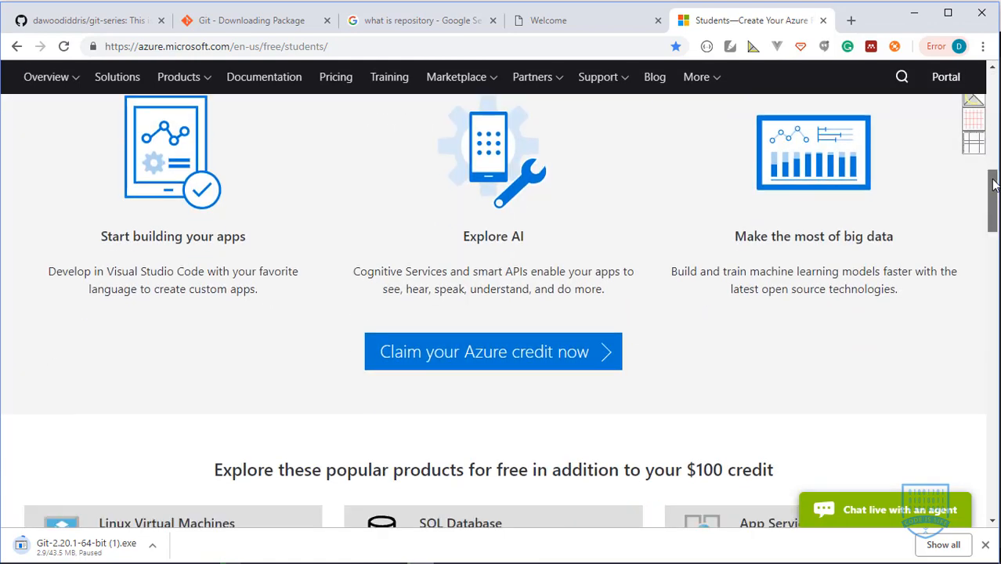
pyautogui.scroll(5, 995, 135)
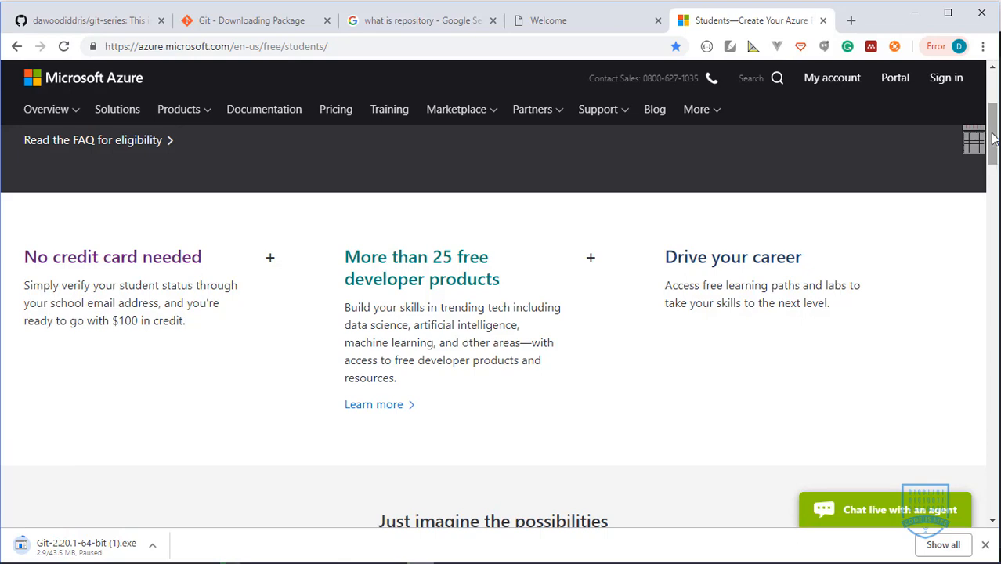
pyautogui.scroll(3, 988, 110)
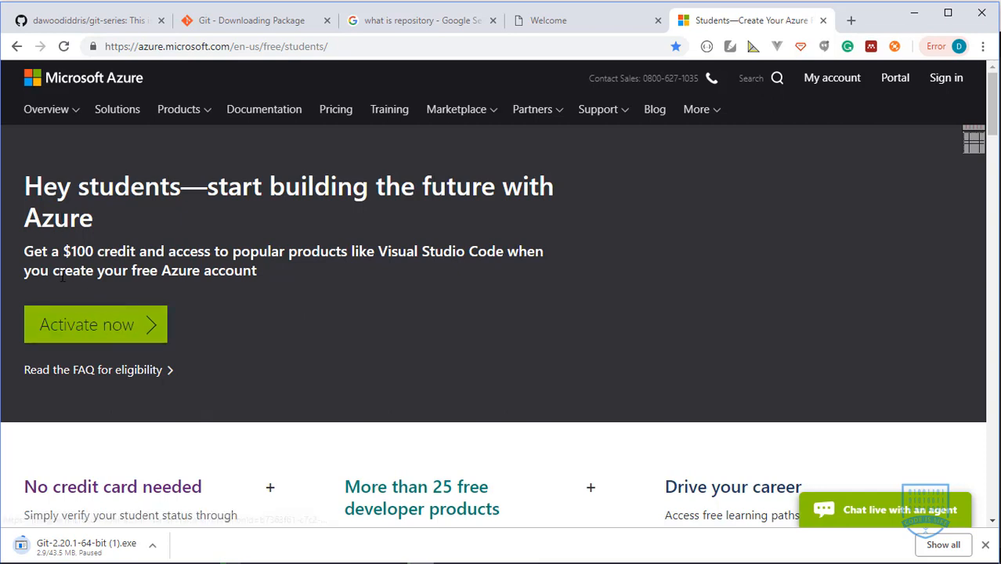
pyautogui.moveTo(64, 251); pyautogui.dragTo(88, 250)
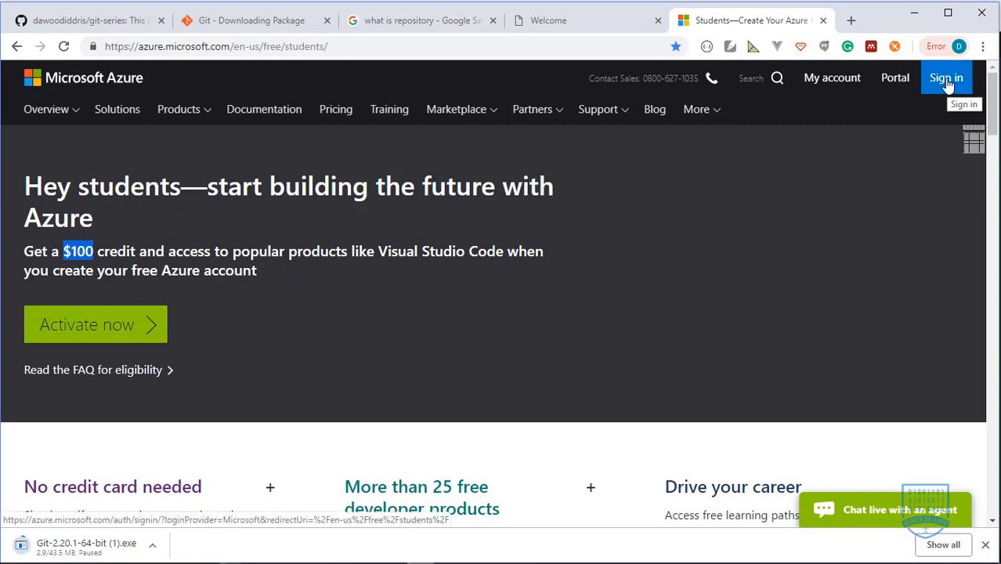
# - Open the Azure portal and sign in with the student partner account
pyautogui.click(898, 84)
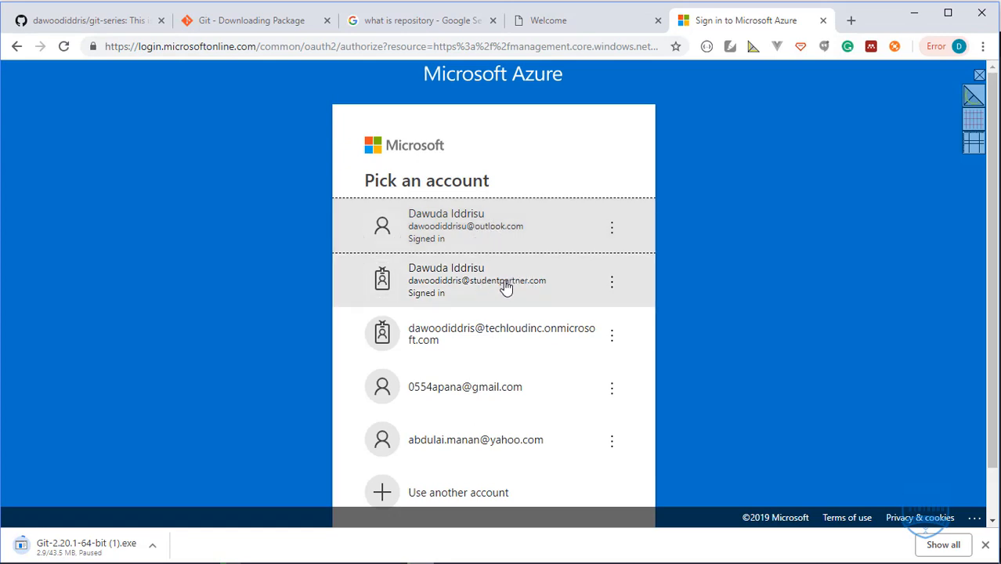
pyautogui.click(525, 289)
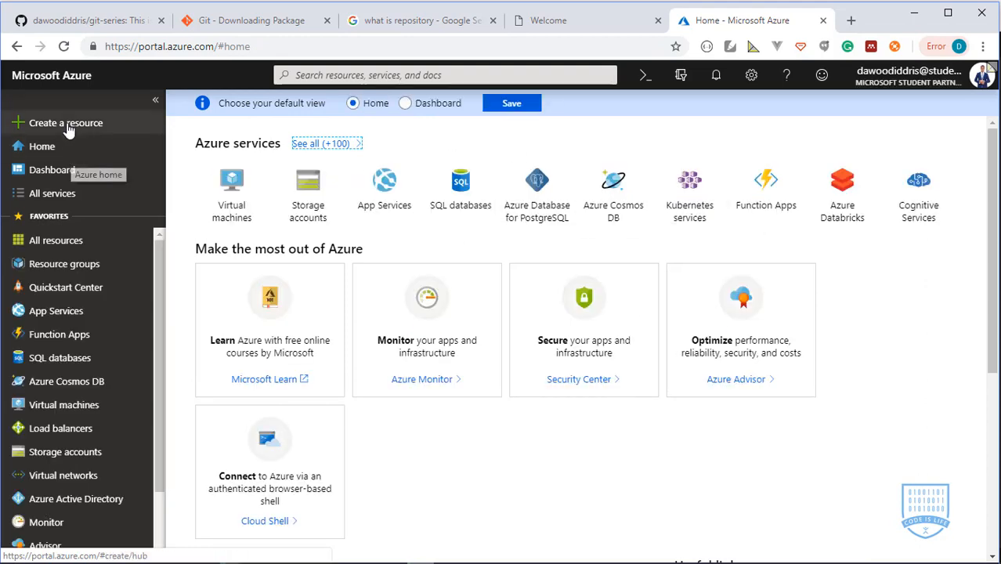
pyautogui.click(88, 23)
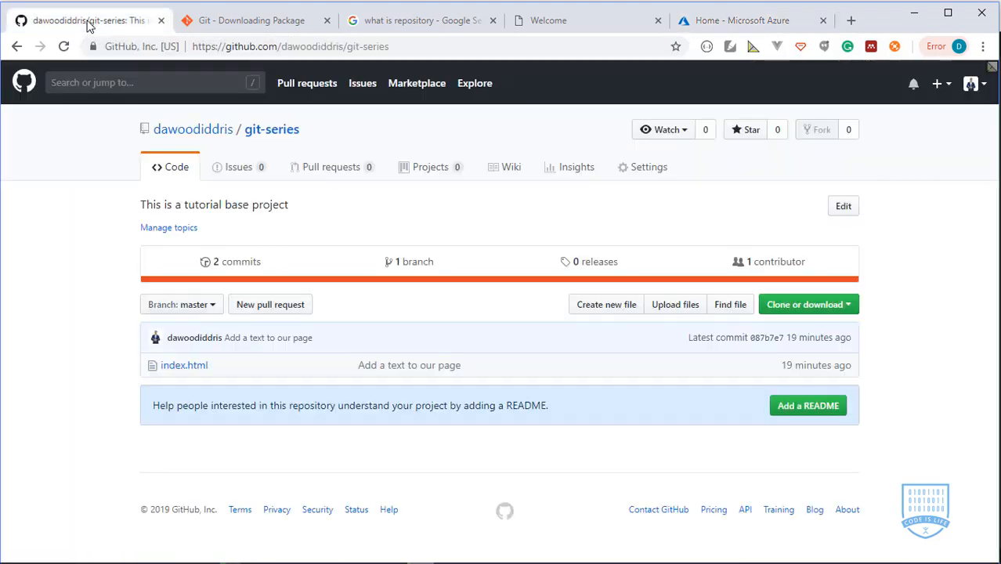
pyautogui.click(729, 23)
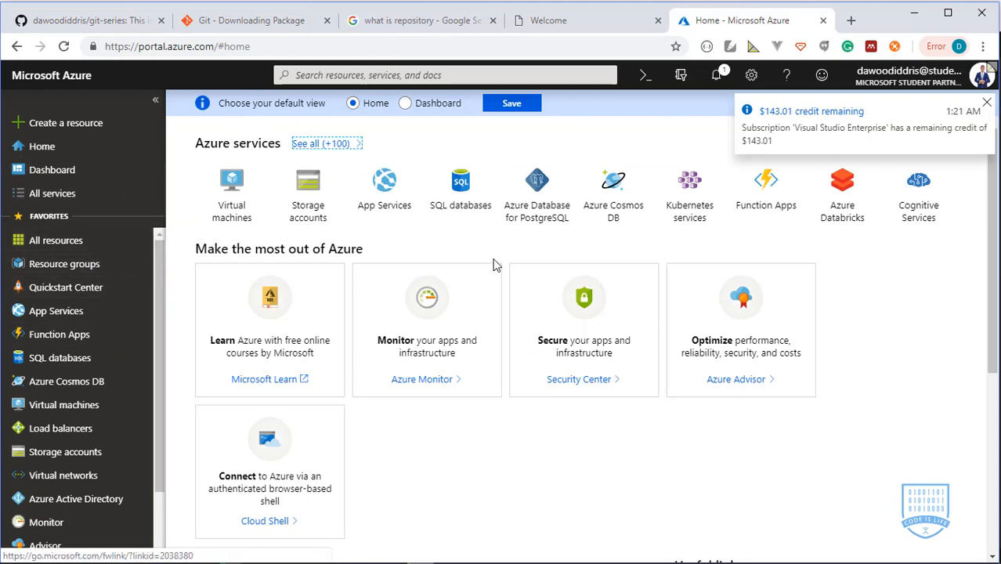
# - Check the Azure portal notifications and close them again
pyautogui.click(722, 76)
pyautogui.click(720, 76)
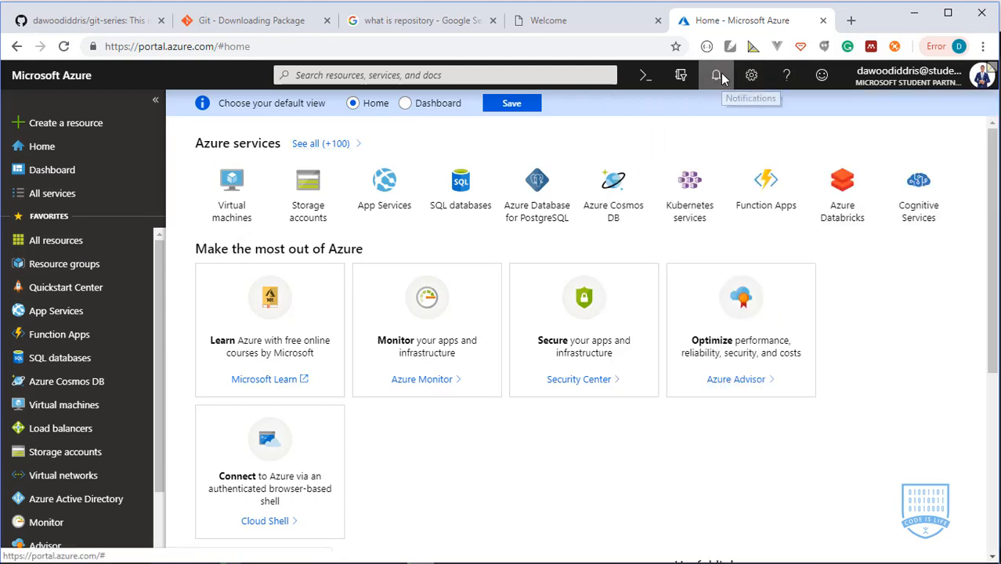
pyautogui.click(719, 76)
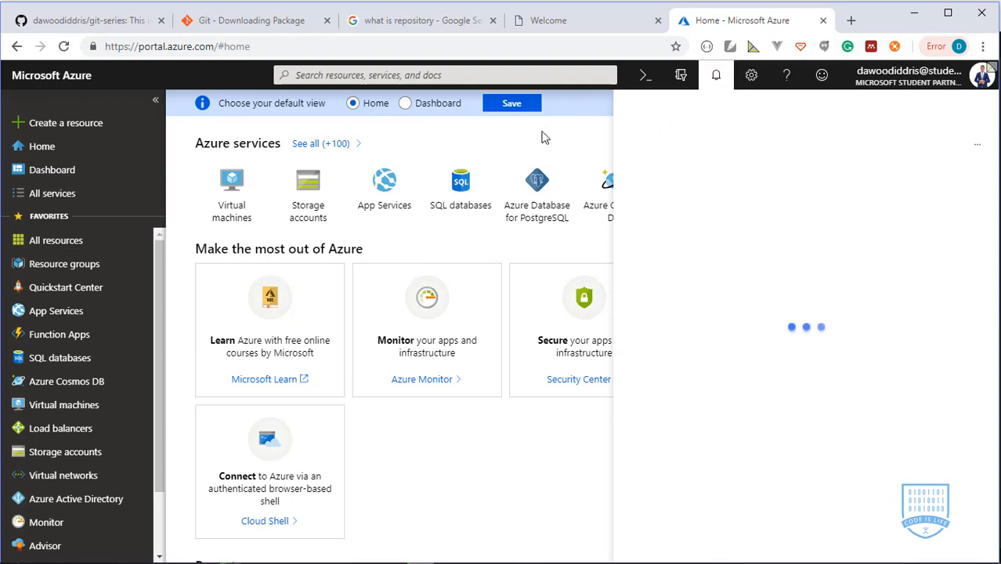
pyautogui.click(715, 77)
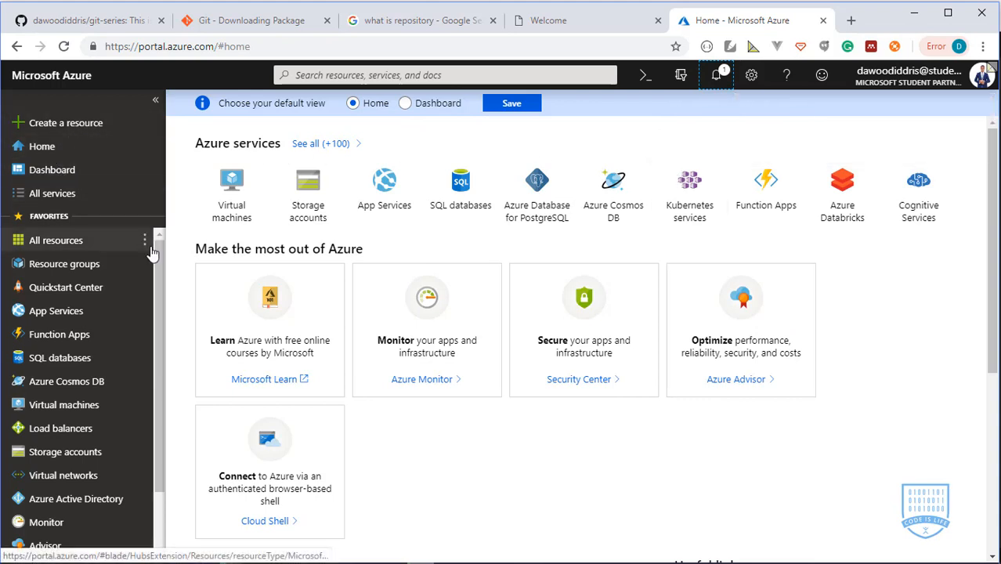
# - Start creating a new Web App resource from the Marketplace's Web category
pyautogui.click(91, 128)
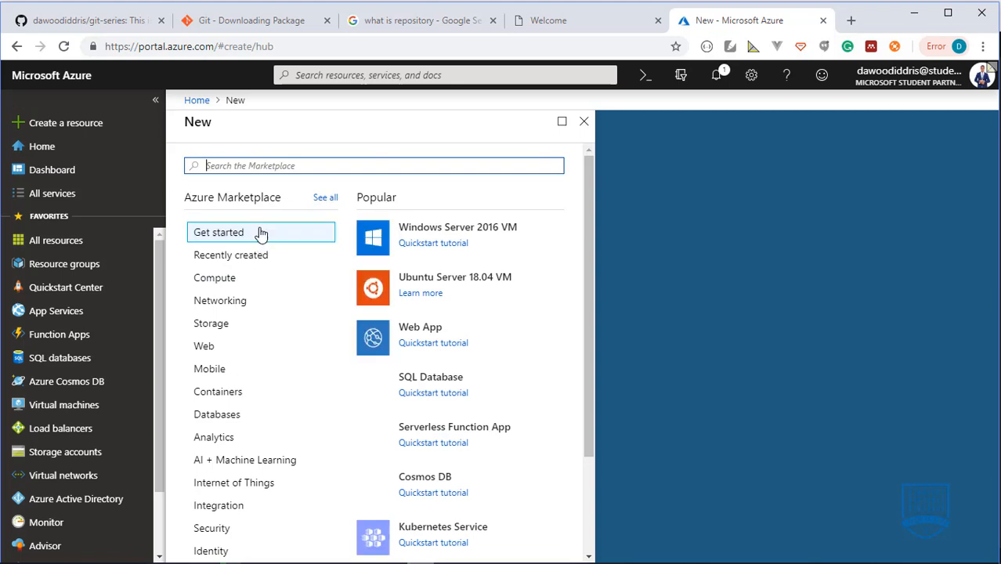
pyautogui.click(214, 347)
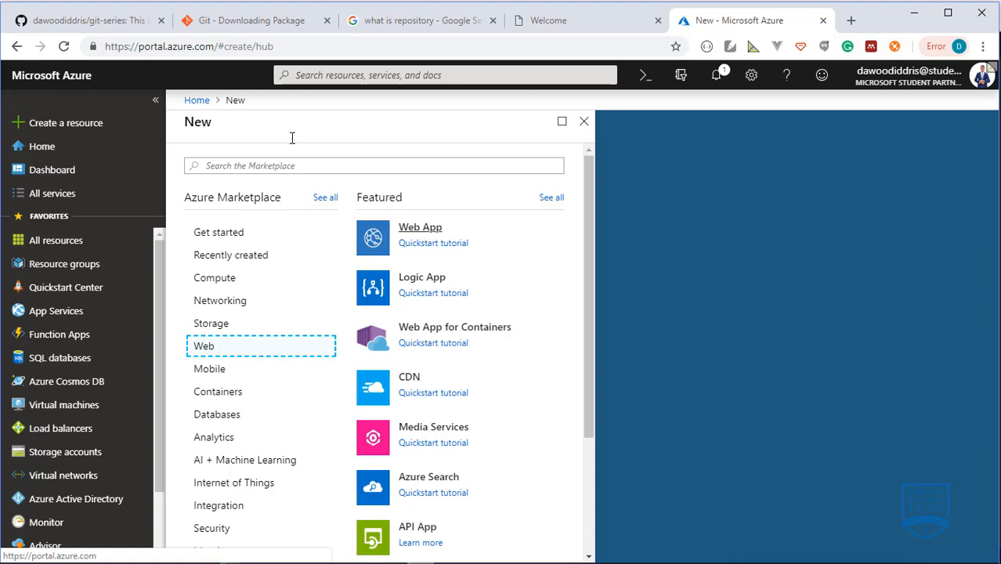
pyautogui.click(85, 20)
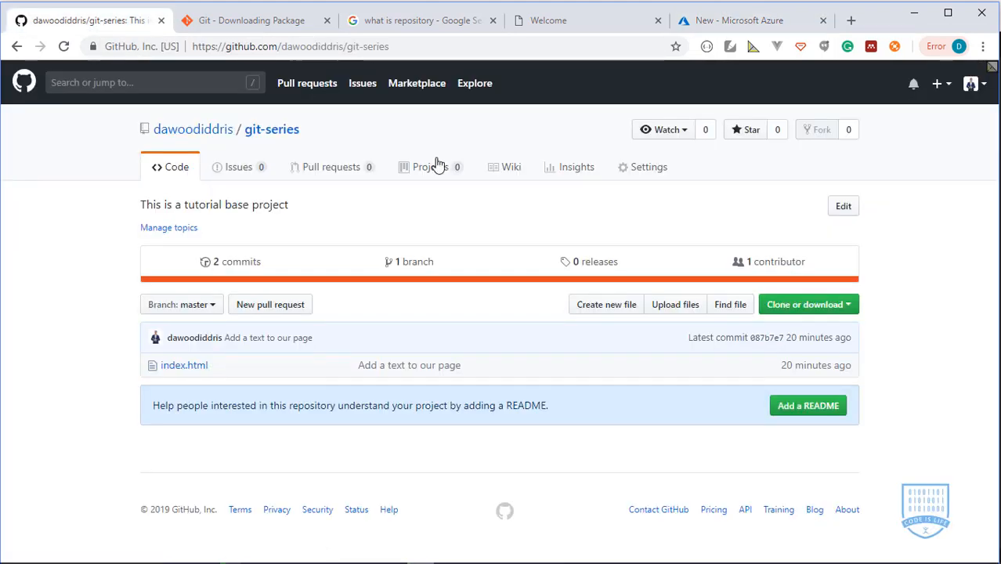
pyautogui.click(729, 25)
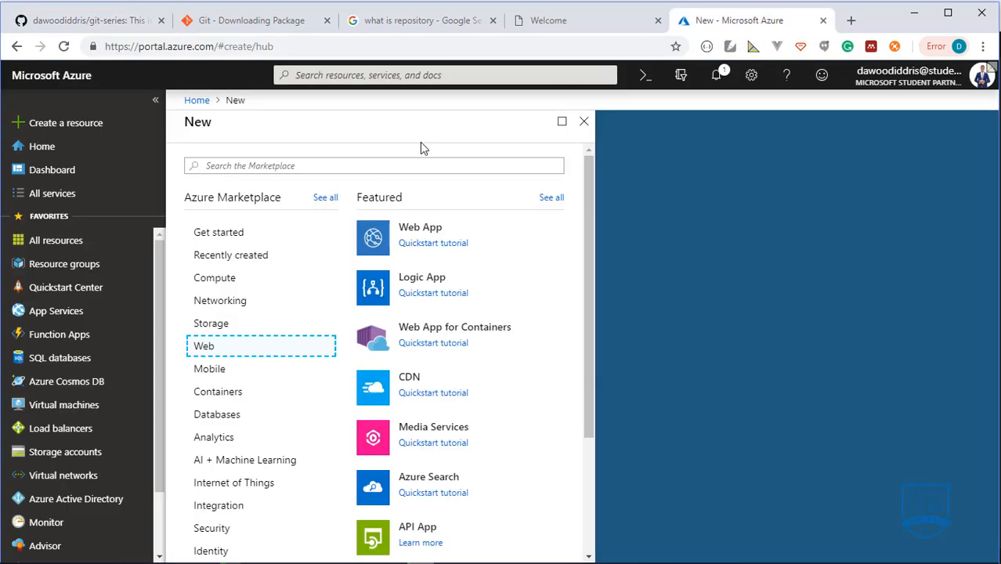
pyautogui.click(420, 228)
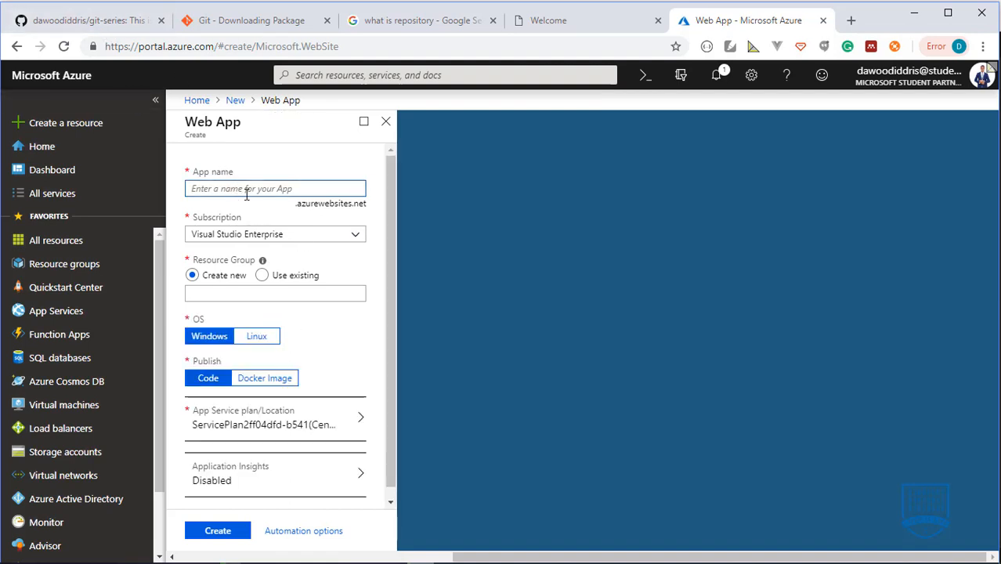
# - Name the web app git-series, with a new resource group of the same name
pyautogui.write('gi')
pyautogui.press('BackSpace')
pyautogui.press('BackSpace')
pyautogui.write('git-series')
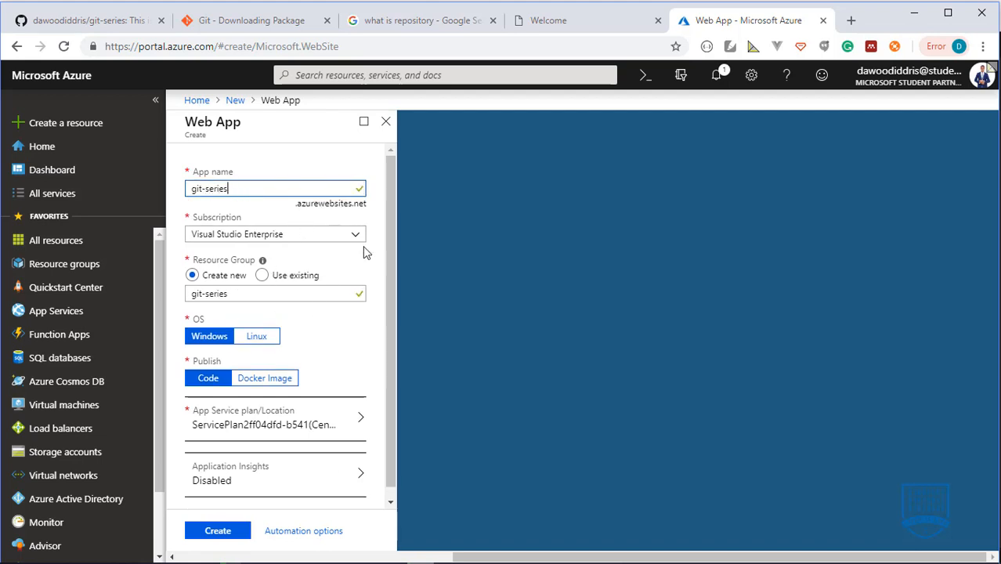
pyautogui.scroll(-1, 388, 329)
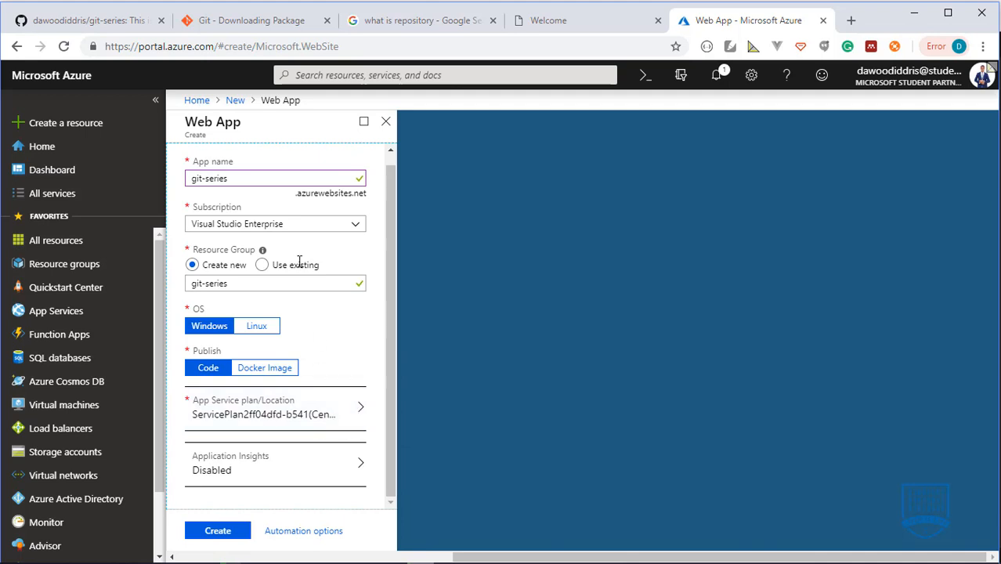
pyautogui.scroll(1, 385, 250)
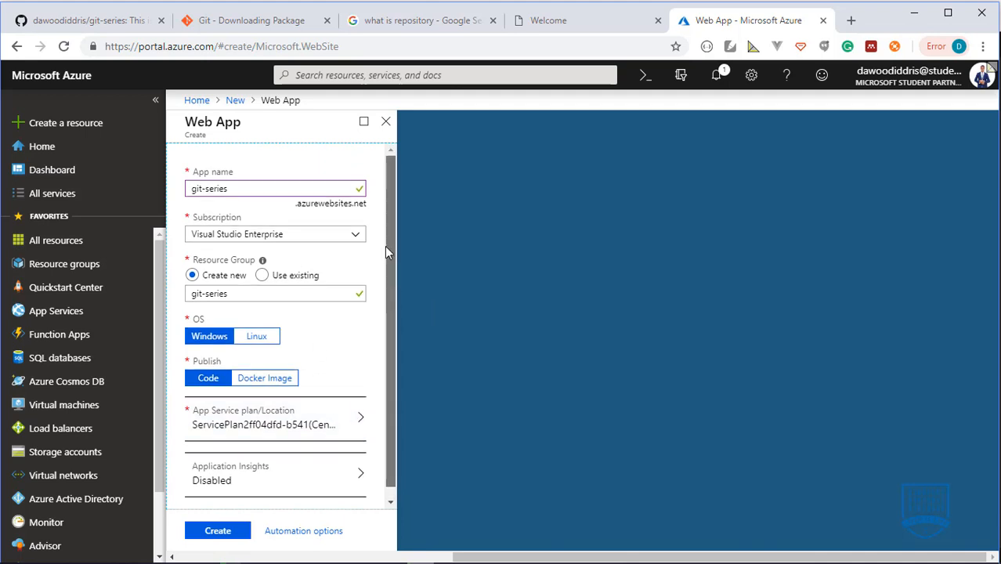
# - Examine the location and pricing tier options for a new App Service plan, and return to the Web App form
pyautogui.click(357, 423)
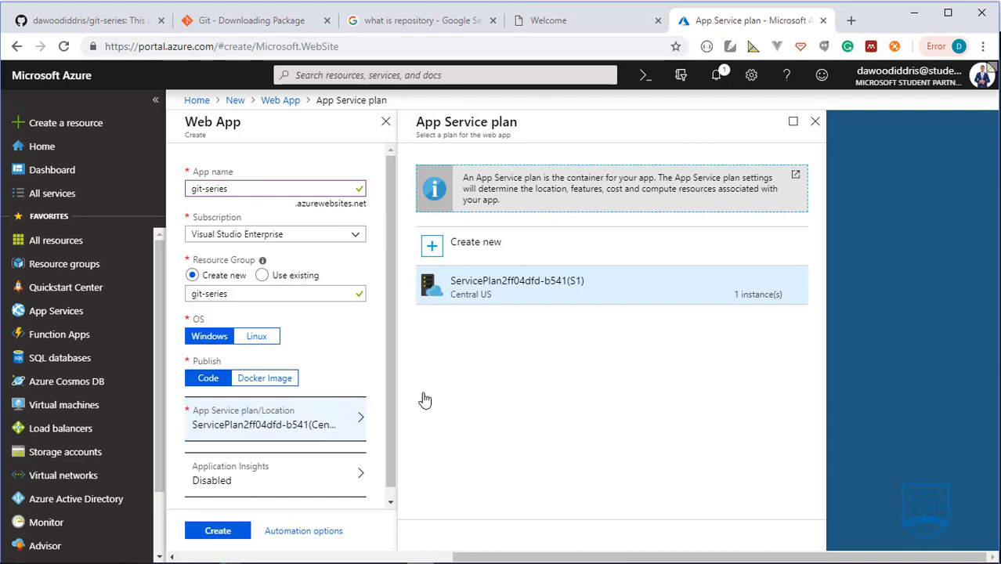
pyautogui.click(477, 249)
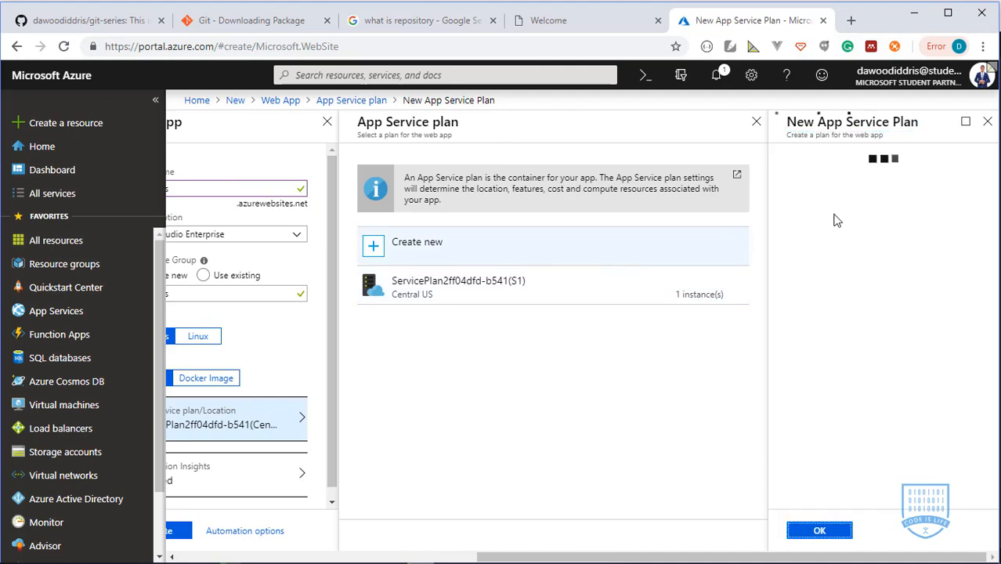
pyautogui.click(824, 180)
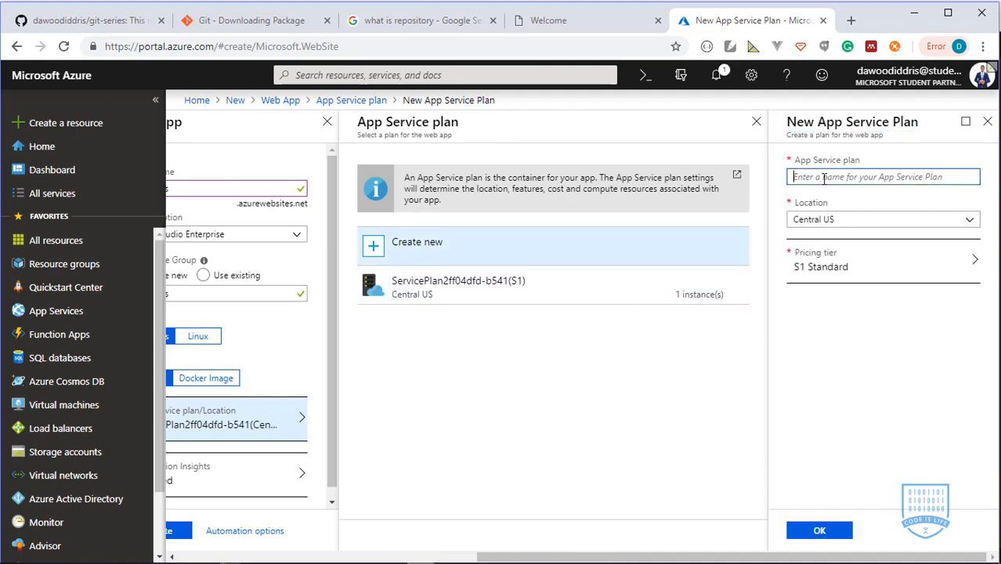
pyautogui.click(845, 222)
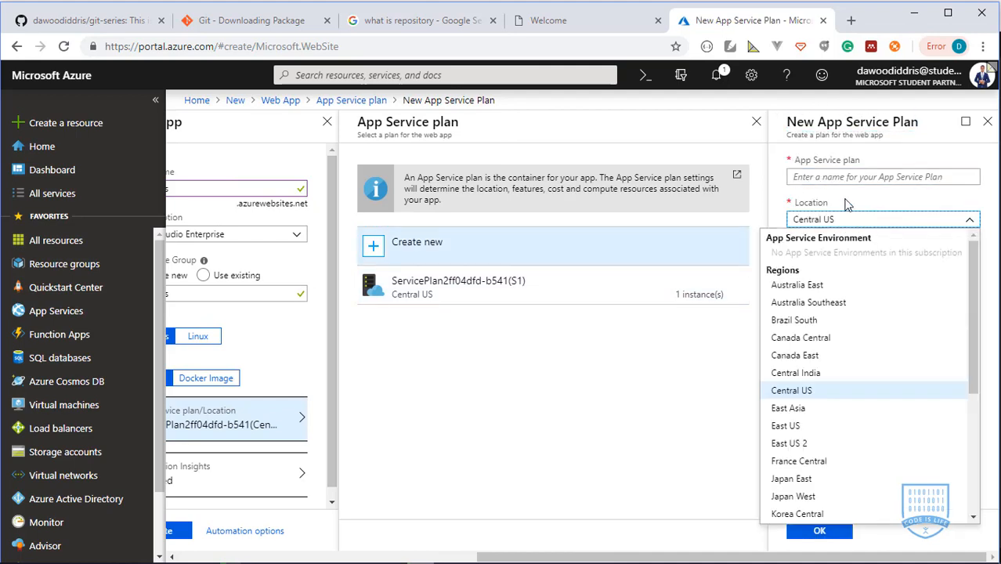
pyautogui.click(989, 233)
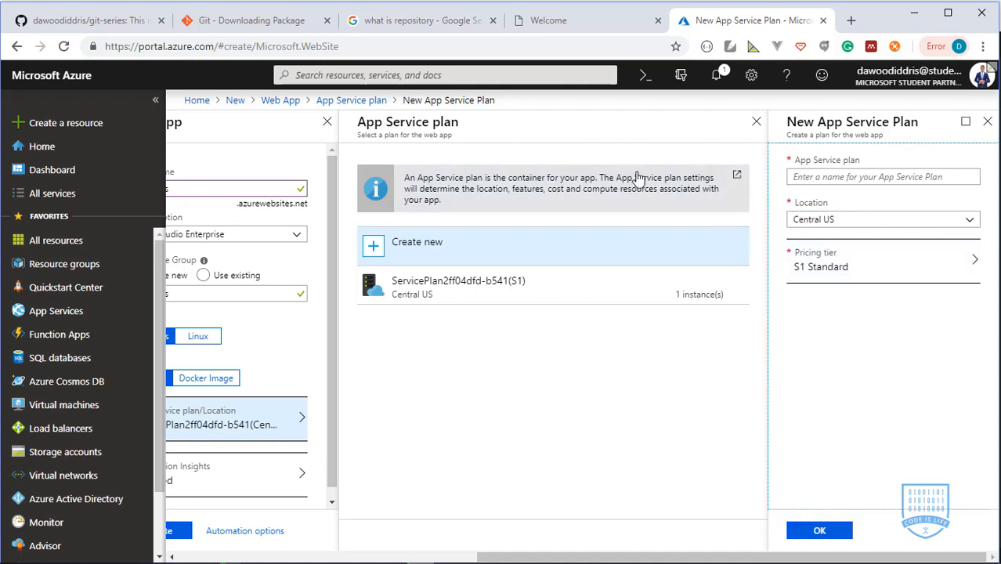
pyautogui.click(909, 226)
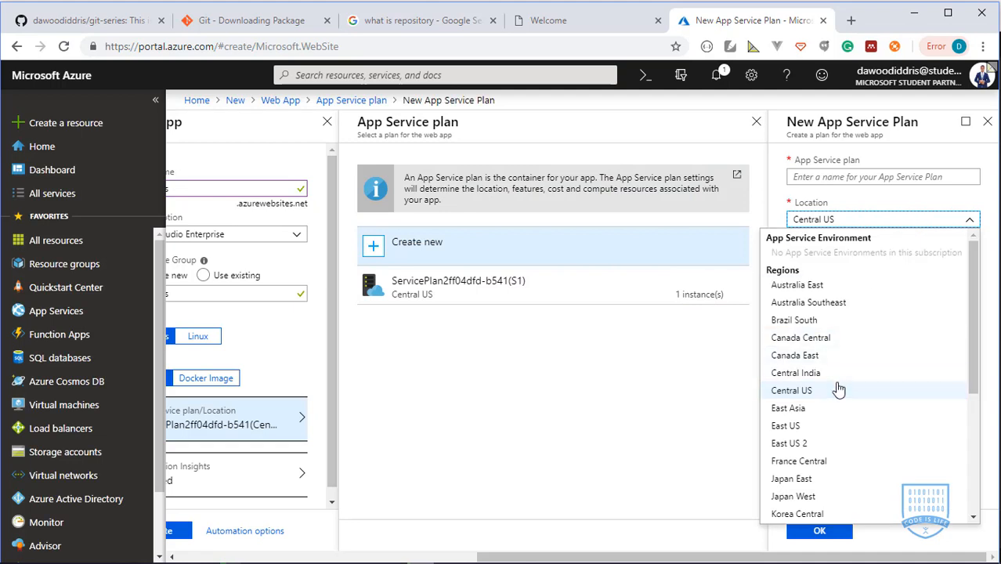
pyautogui.click(997, 256)
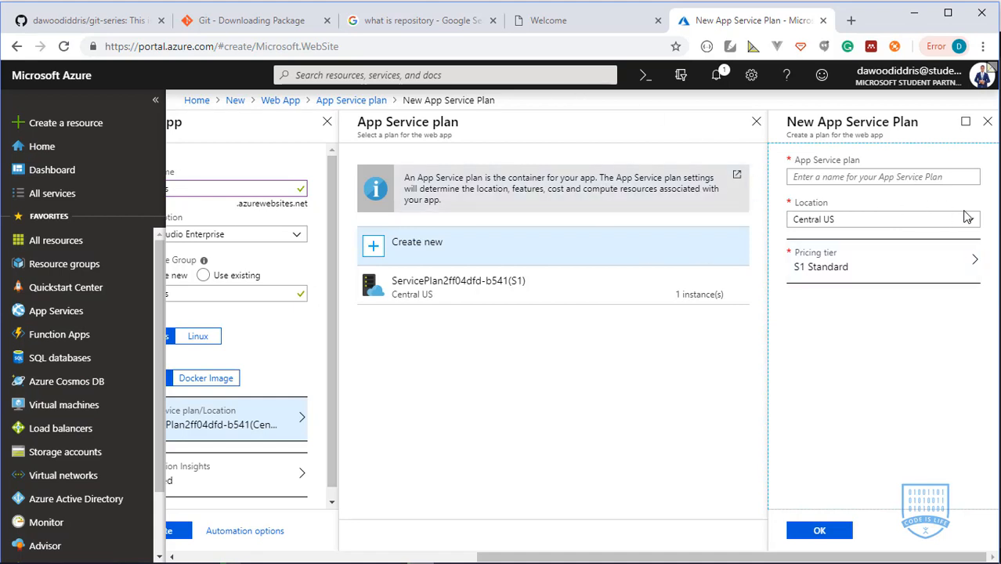
pyautogui.click(975, 271)
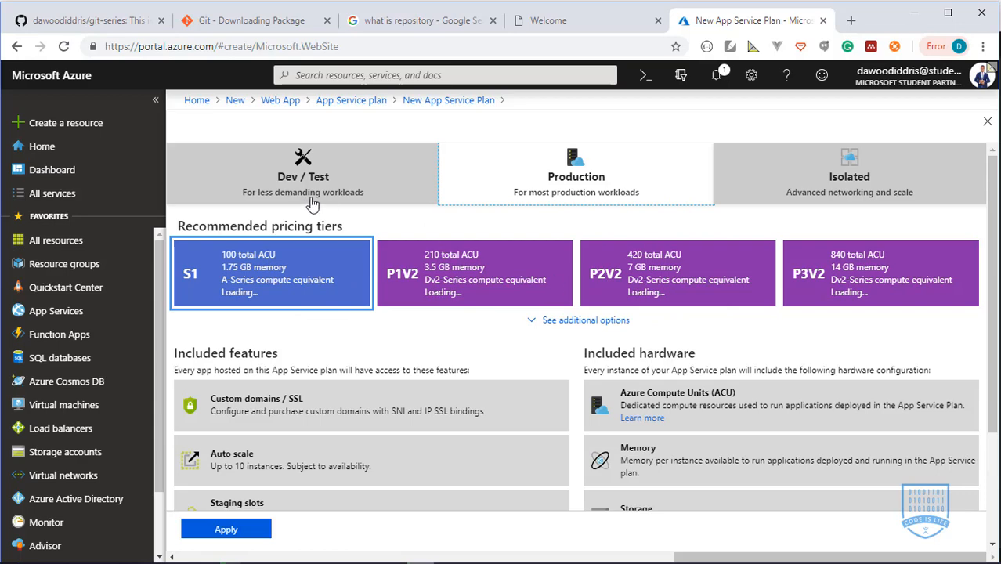
pyautogui.click(281, 100)
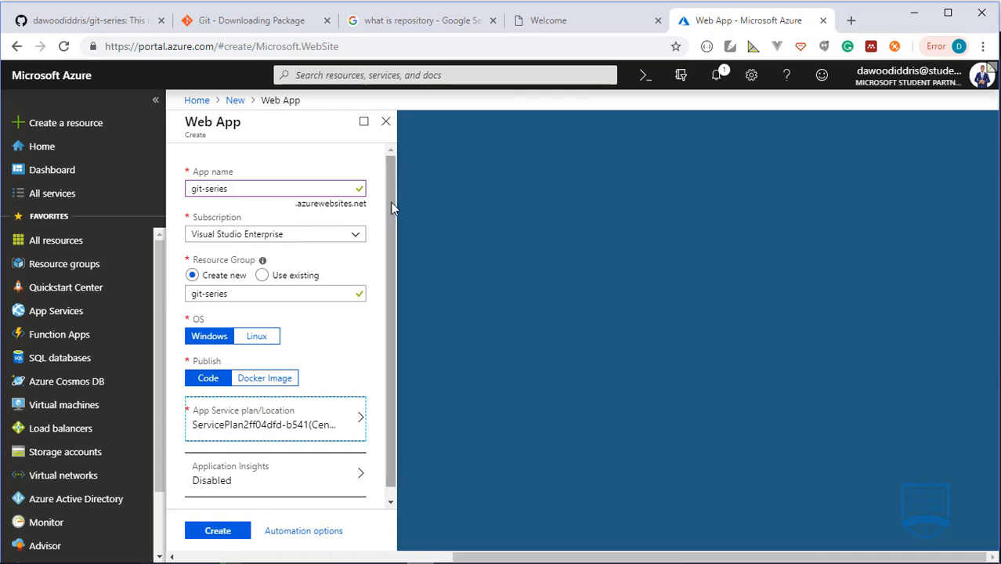
# - Create the git-series web app and check the deployment notifications
pyautogui.scroll(-1, 399, 316)
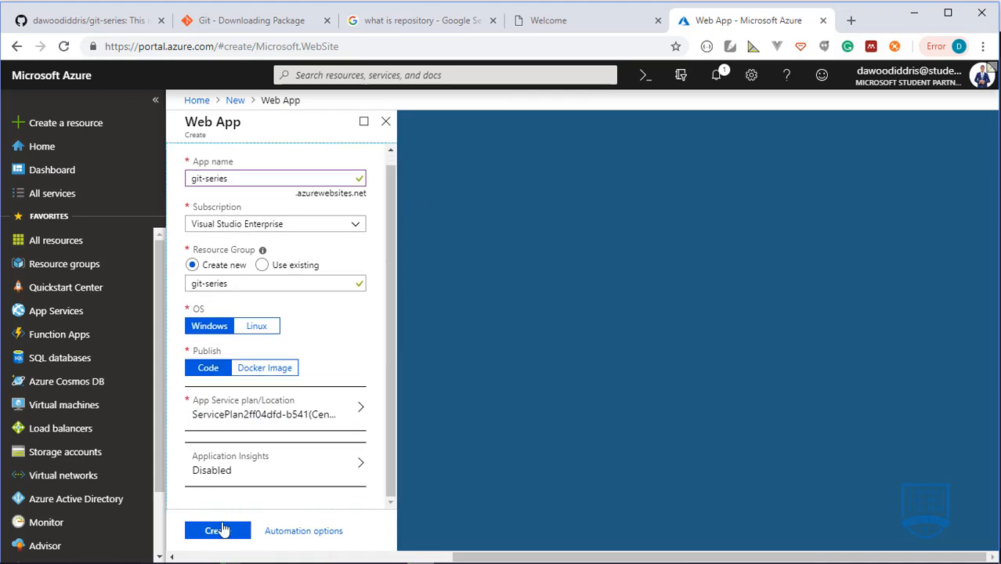
pyautogui.click(221, 530)
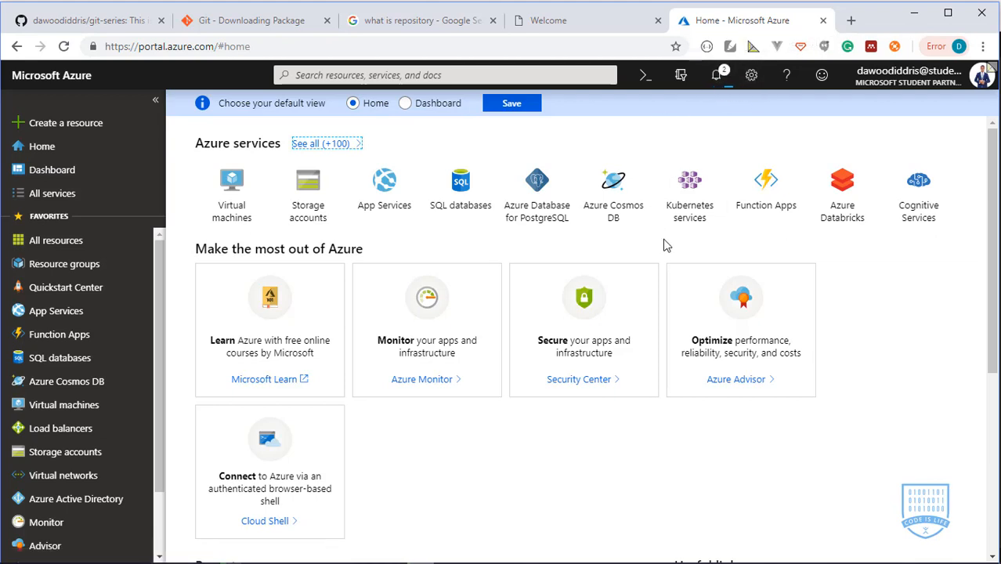
pyautogui.click(722, 77)
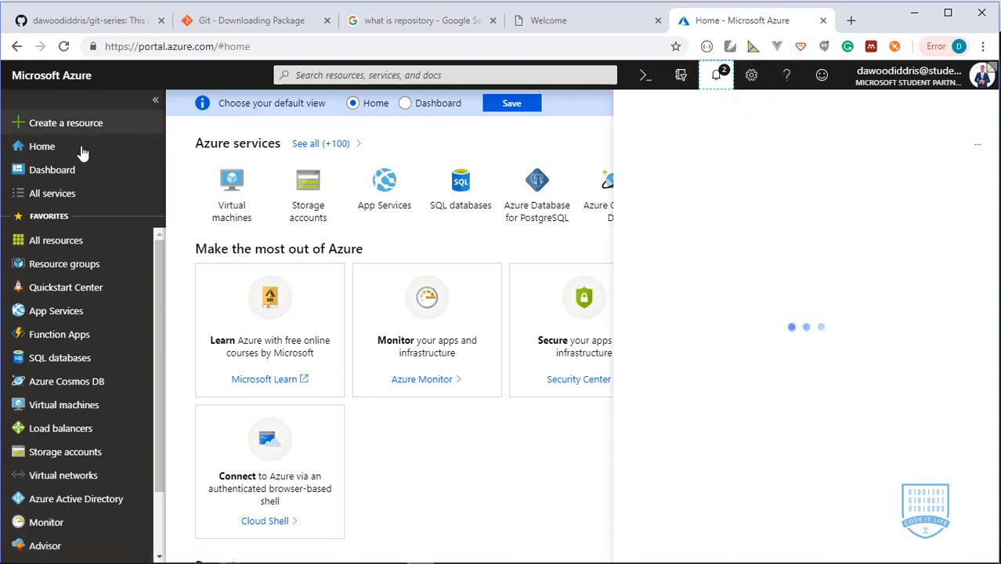
# - Open the git-series App Service from the list of all resources
pyautogui.click(71, 249)
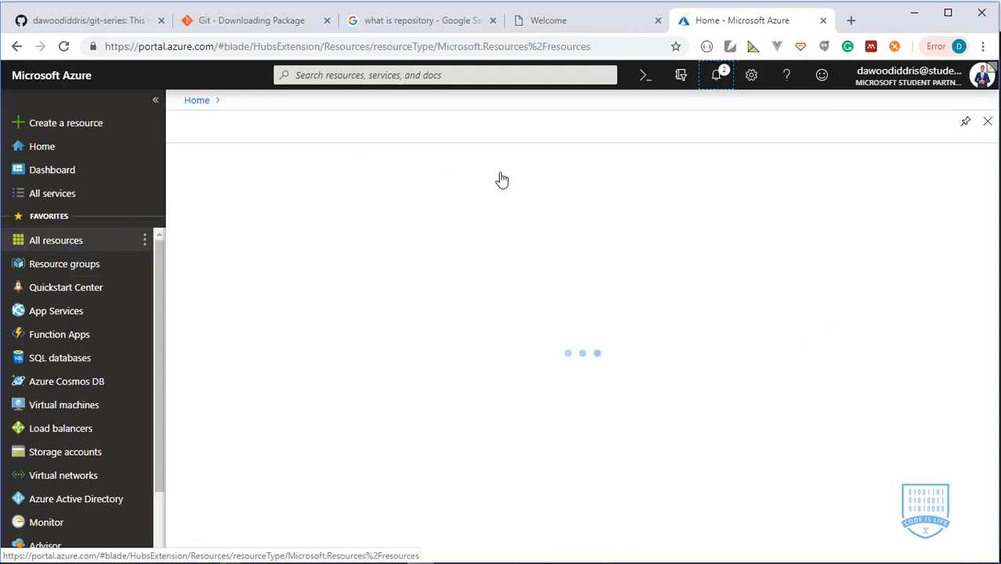
pyautogui.click(719, 76)
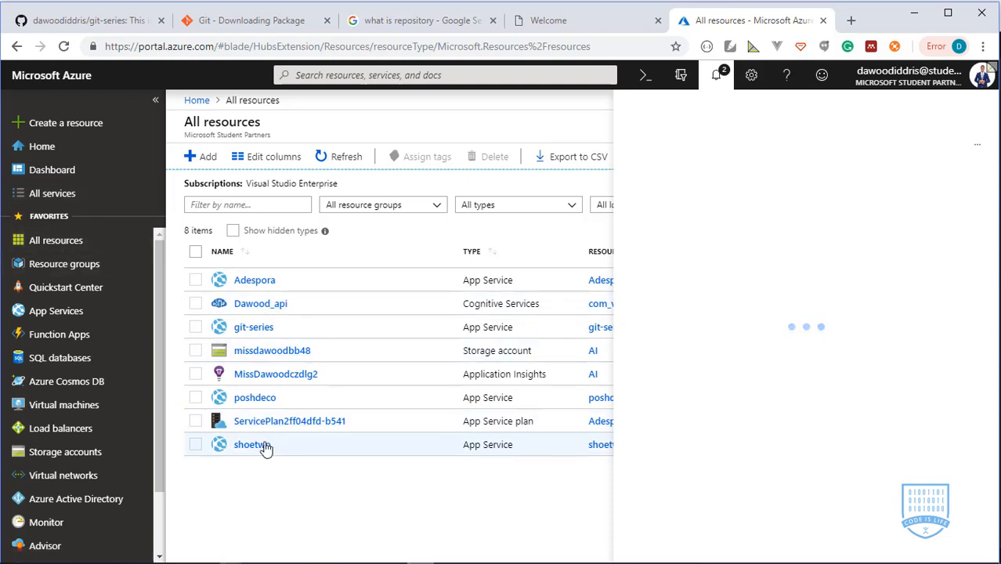
pyautogui.click(257, 329)
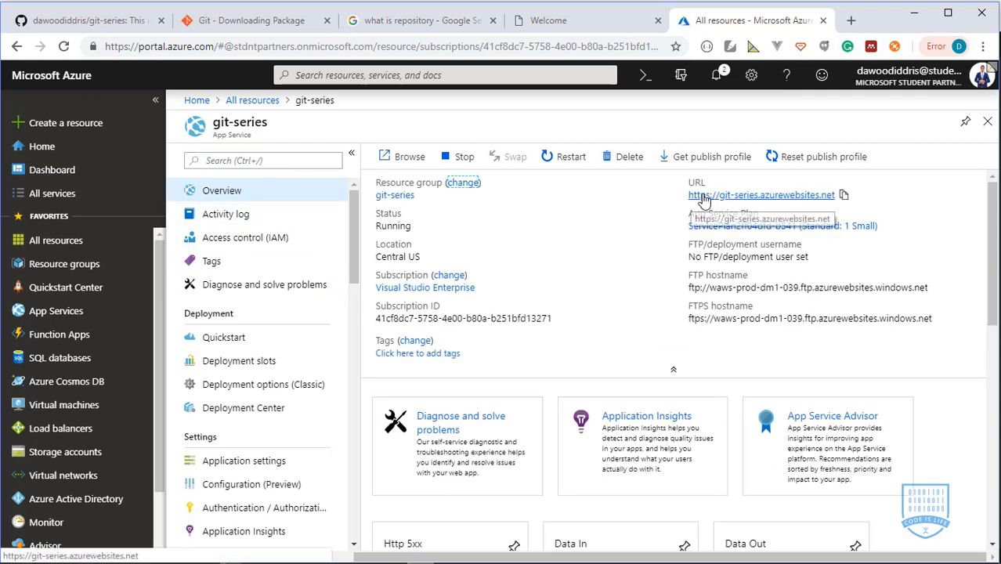
# - Copy the git-series app's URL and load it in a new browser tab
pyautogui.click(844, 196)
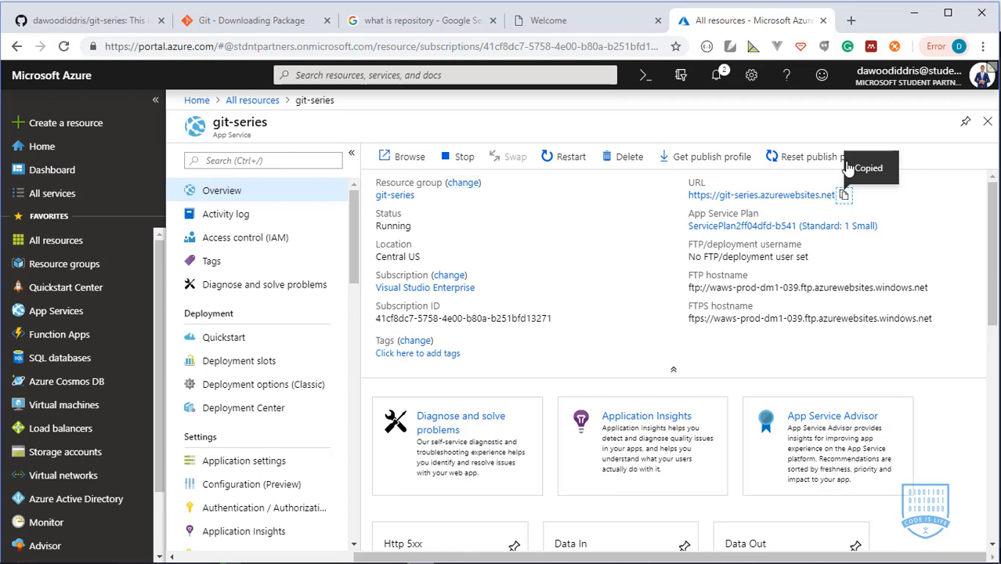
pyautogui.click(852, 22)
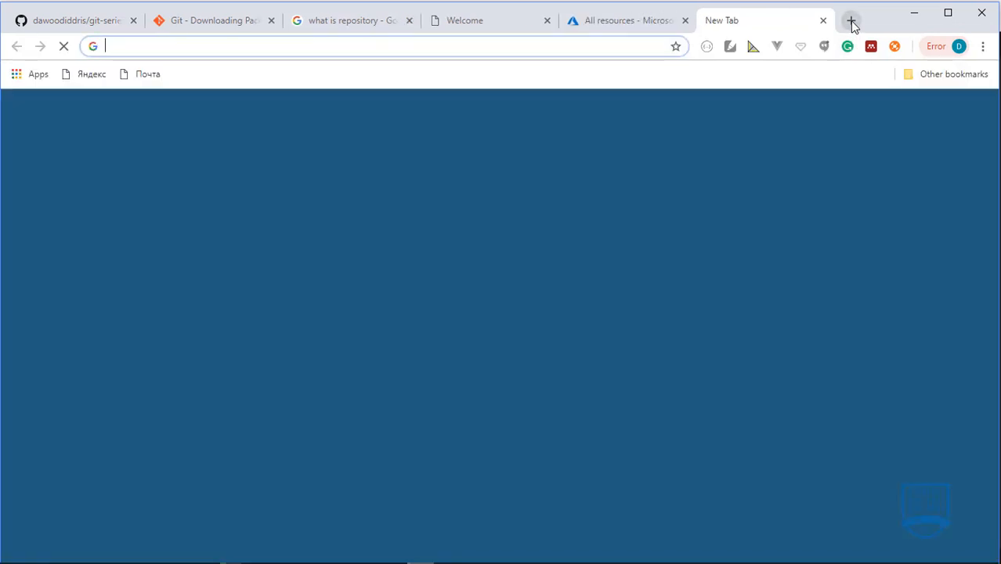
pyautogui.hotkey('ctrl', 'v')
pyautogui.press('Return')
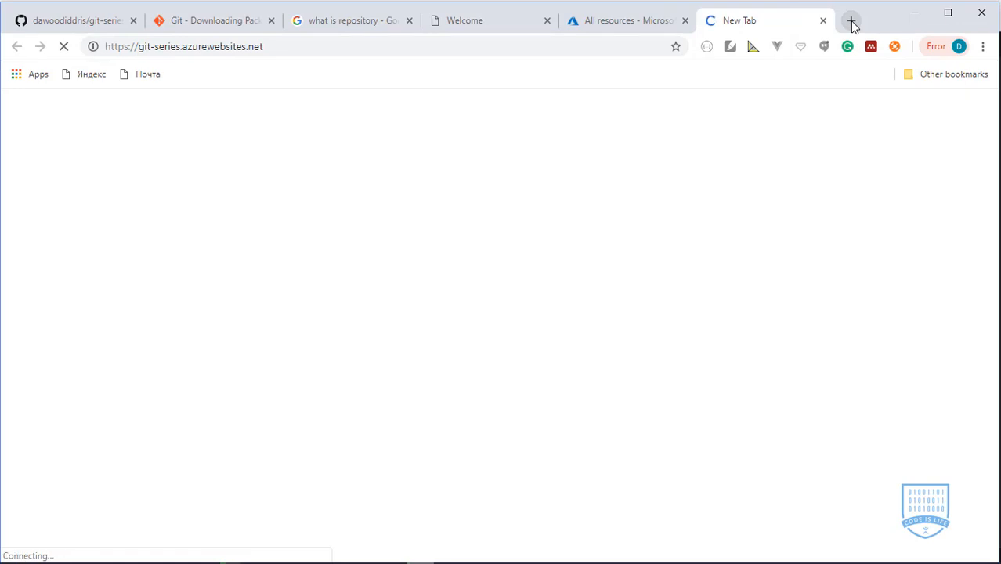